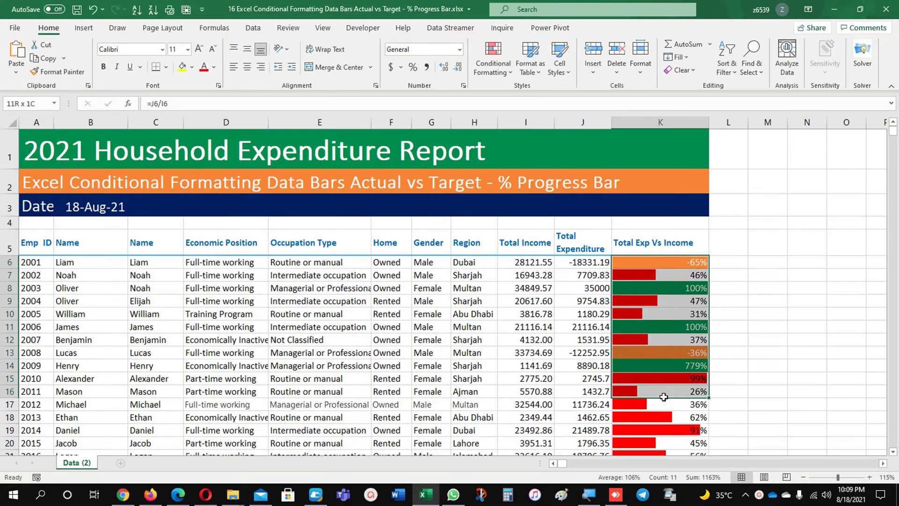
Step: Inspect the ratio formulas in cells K6, K8 and K9, ending back on K6
{"action": "left_click", "coordinate": [668, 276]}
{"action": "left_click", "coordinate": [672, 263]}
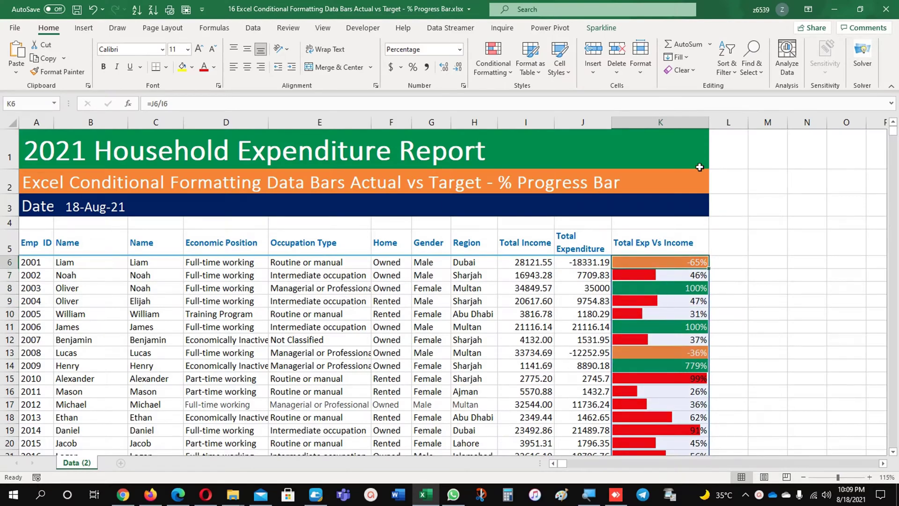
{"action": "left_click", "coordinate": [662, 286]}
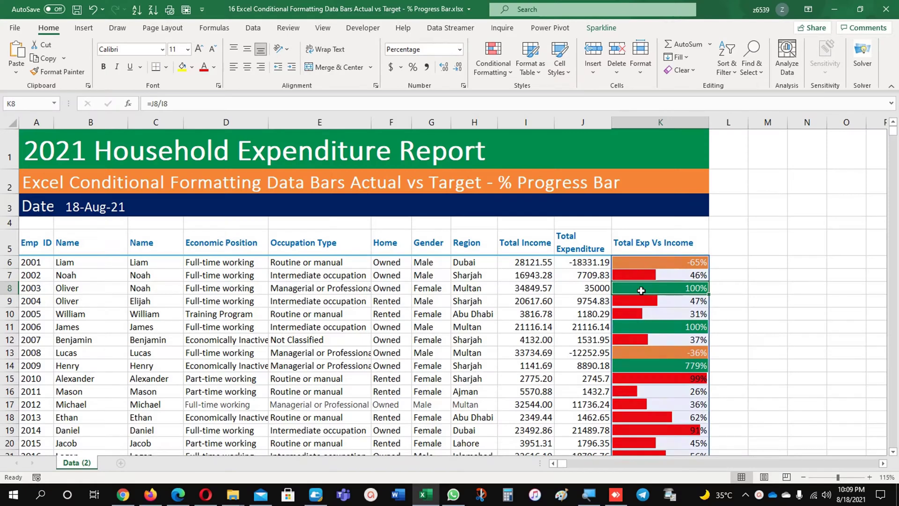
{"action": "left_click", "coordinate": [650, 305]}
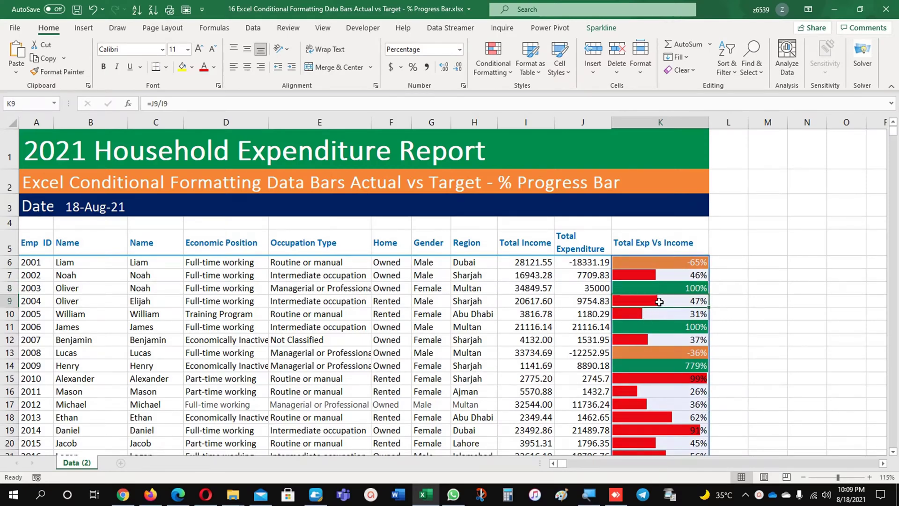
{"action": "left_click", "coordinate": [670, 264]}
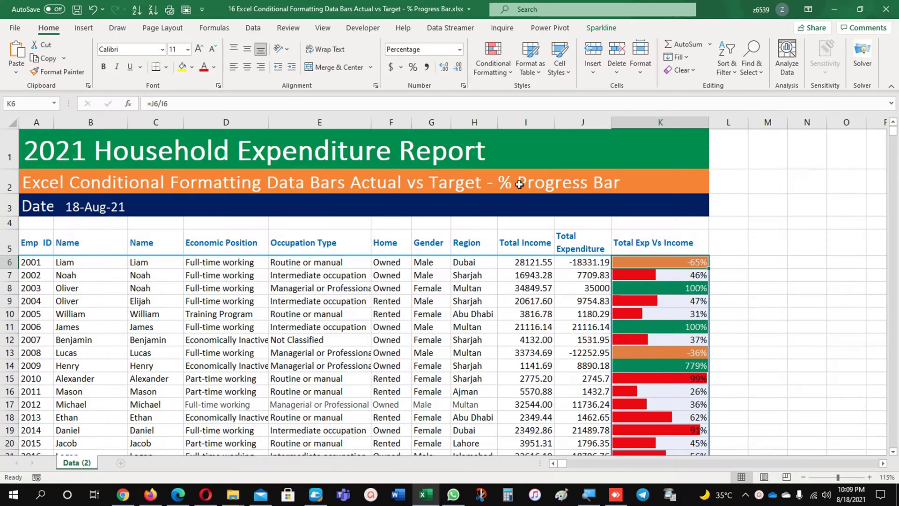
Step: Delete the Data Bar, Cell Value >= 1 and Cell Value < 0 rules
{"action": "left_click", "coordinate": [496, 66]}
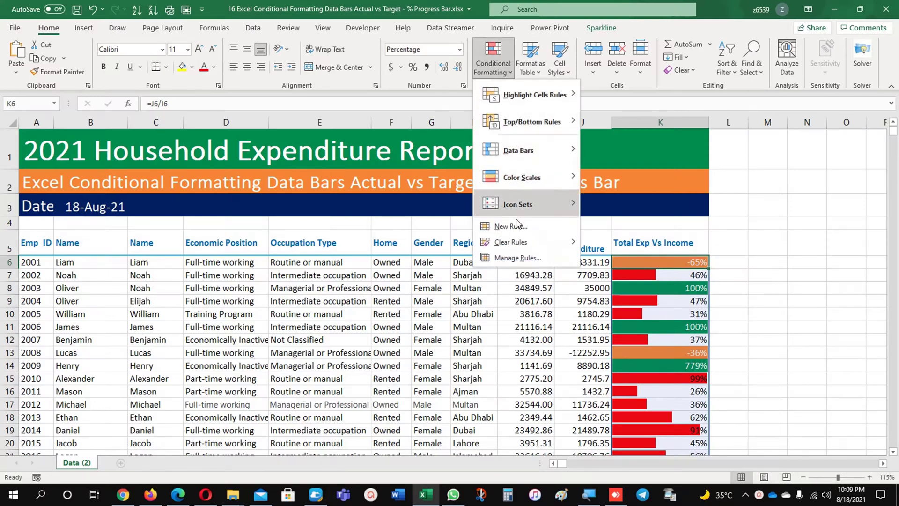
{"action": "left_click", "coordinate": [516, 259]}
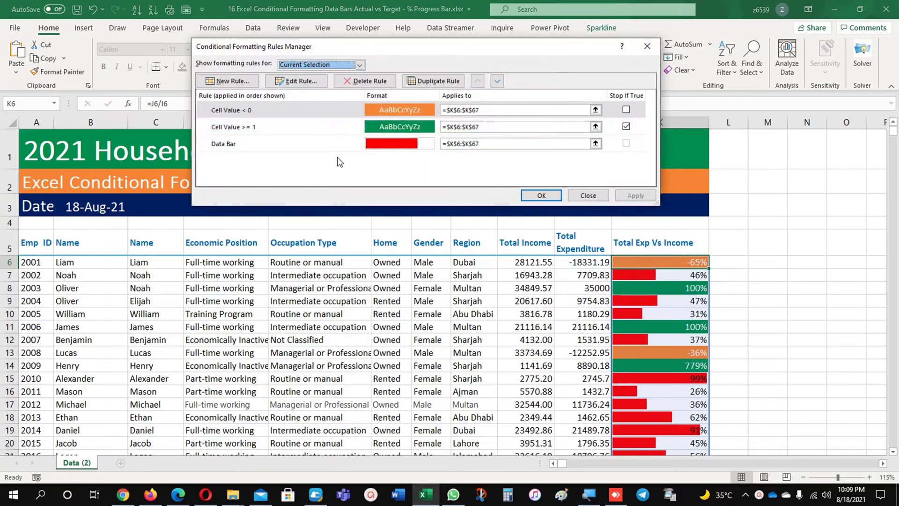
{"action": "left_click", "coordinate": [328, 143]}
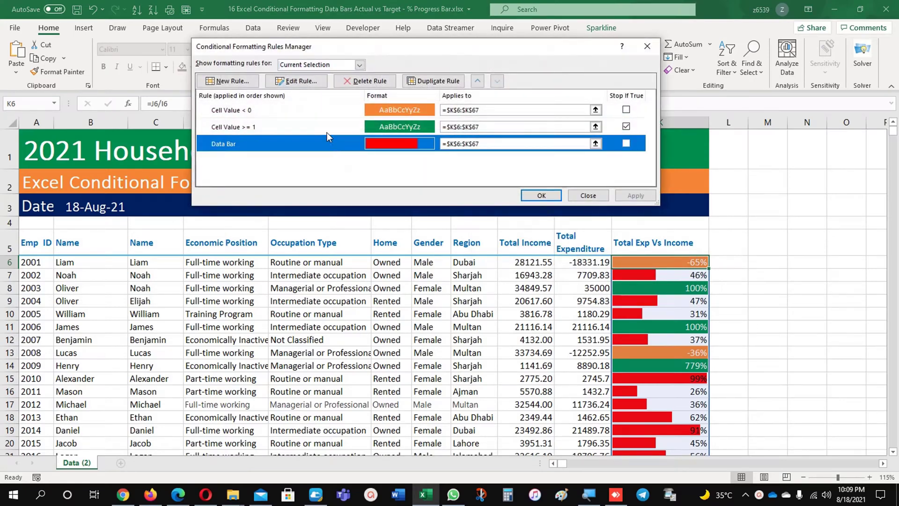
{"action": "left_click", "coordinate": [381, 82]}
{"action": "left_click", "coordinate": [381, 82]}
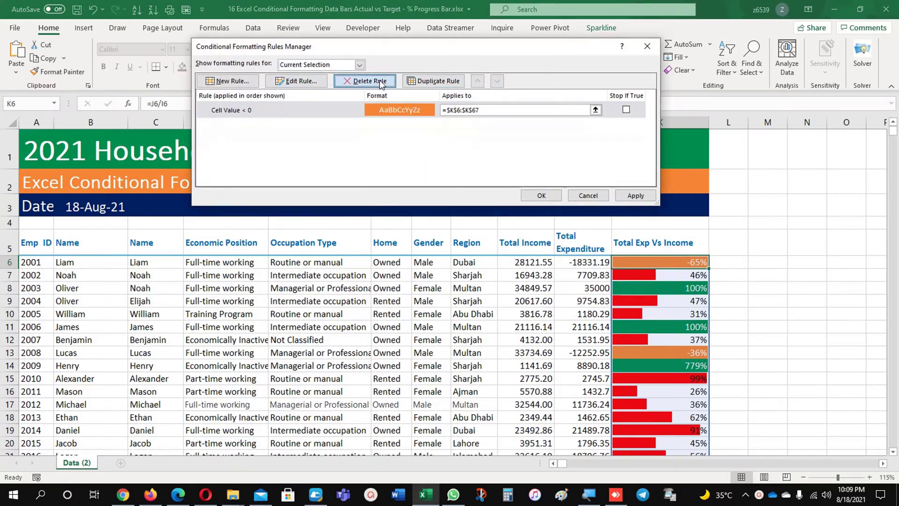
{"action": "left_click", "coordinate": [381, 82]}
{"action": "left_click", "coordinate": [541, 195]}
{"action": "key", "text": "Return"}
{"action": "key", "text": "Return"}
{"action": "key", "text": "Return"}
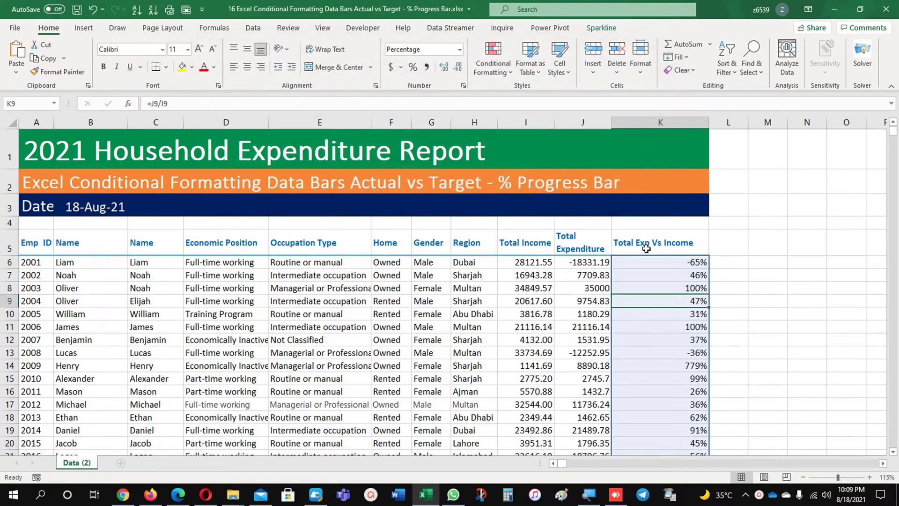
Step: From K6, compare the Total Expenditure and Total Income columns that feed the ratio
{"action": "left_click", "coordinate": [654, 265]}
{"action": "key", "text": "ctrl+shift+Down"}
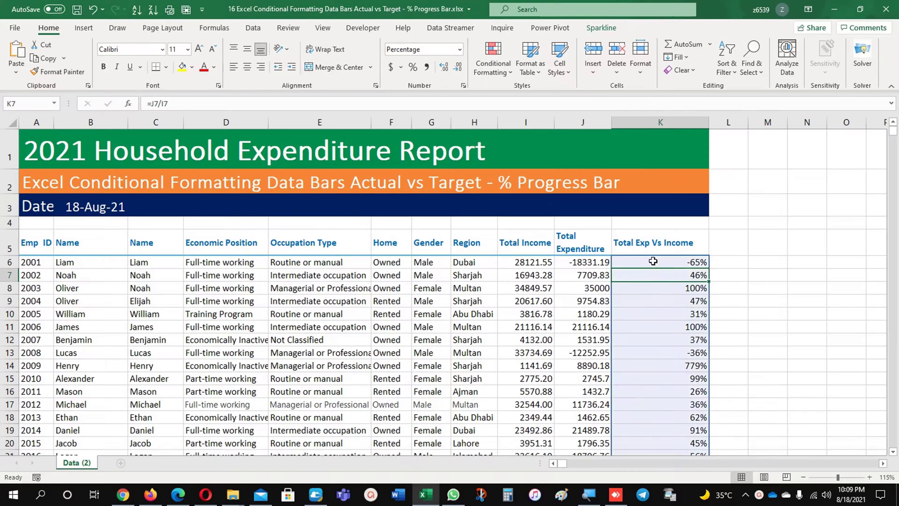
{"action": "left_click", "coordinate": [569, 241]}
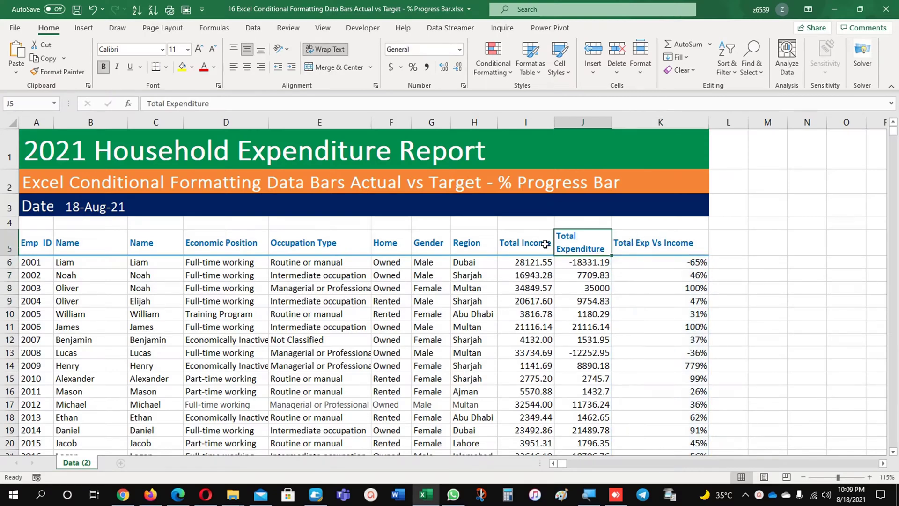
{"action": "left_click", "coordinate": [530, 246]}
Step: Reconfirm K6's =J6/I6 formula and extend the selection down to K67
{"action": "left_click", "coordinate": [641, 269]}
{"action": "key", "text": "ctrl+shift+Down"}
{"action": "left_click", "coordinate": [638, 263]}
{"action": "key", "text": "ctrl+shift+Down"}
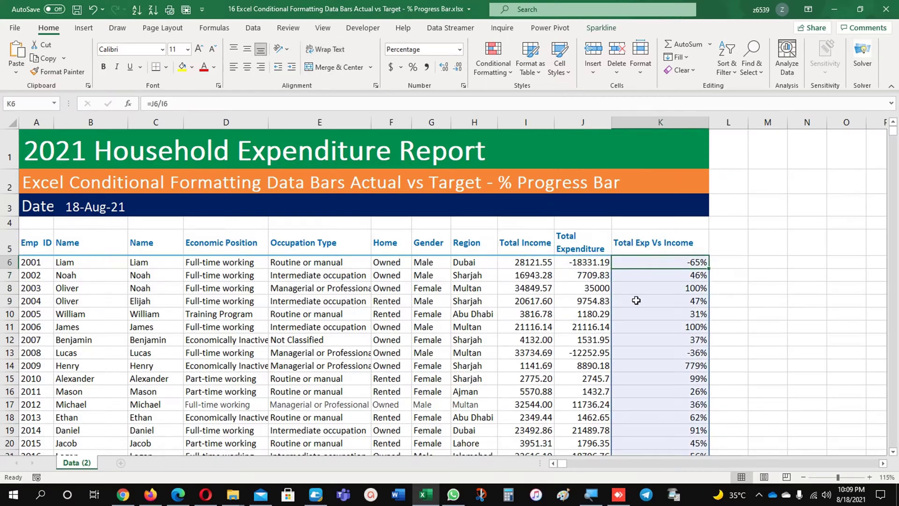
{"action": "left_click_drag", "start_coordinate": [660, 291], "coordinate": [663, 265]}
{"action": "double_click", "coordinate": [663, 265]}
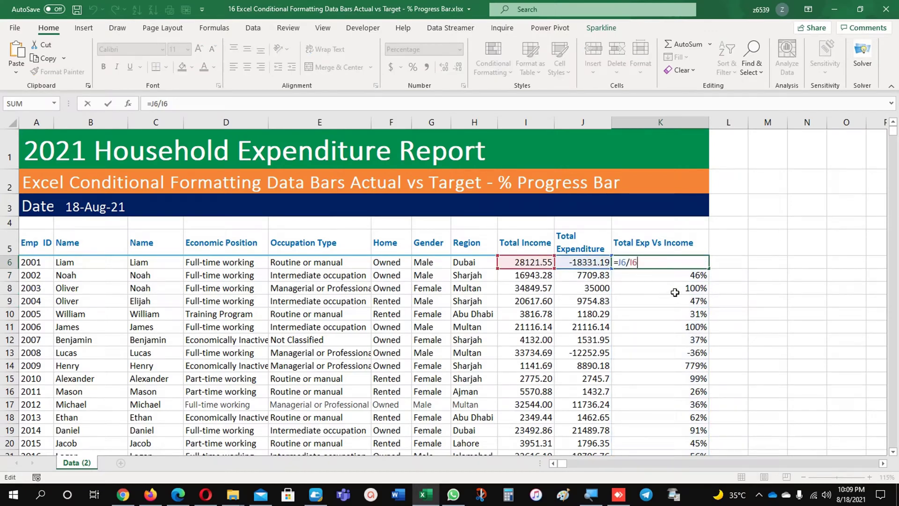
{"action": "key", "text": "ctrl+Return"}
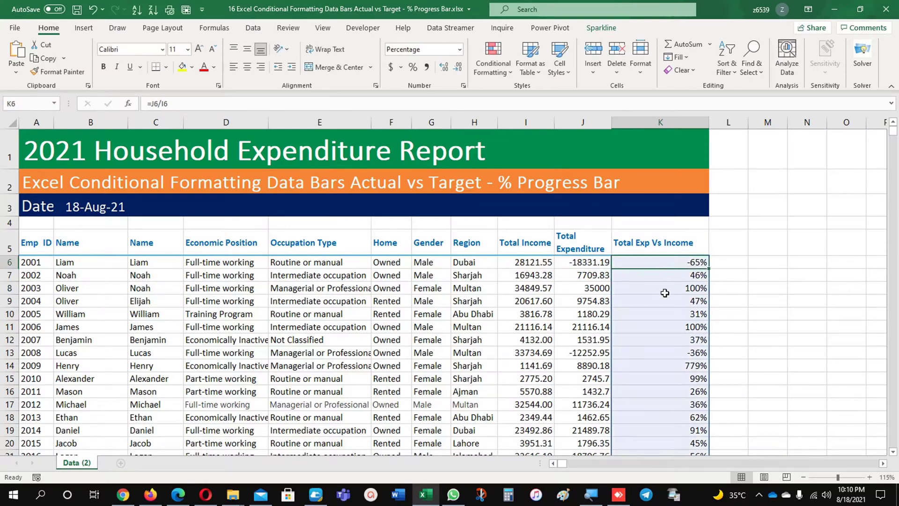
{"action": "key", "text": "ctrl+shift+Down"}
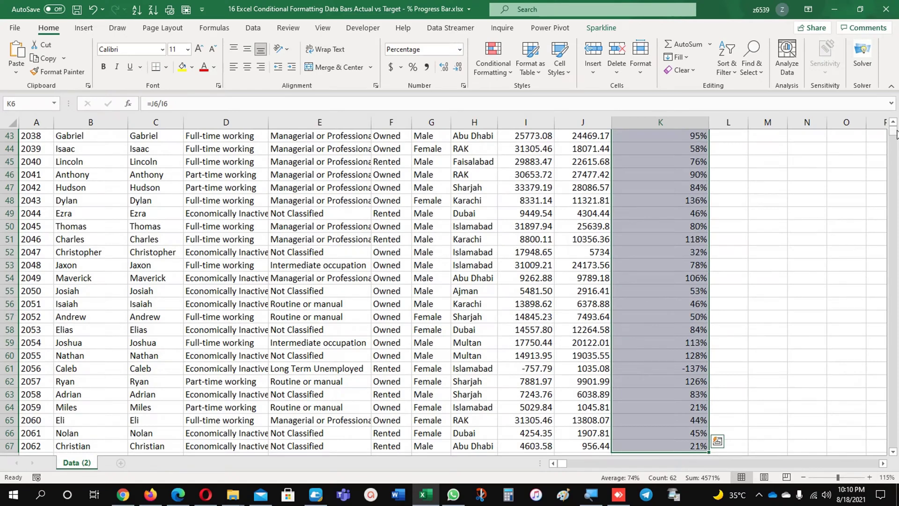
{"action": "left_click_drag", "start_coordinate": [893, 134], "coordinate": [892, 125]}
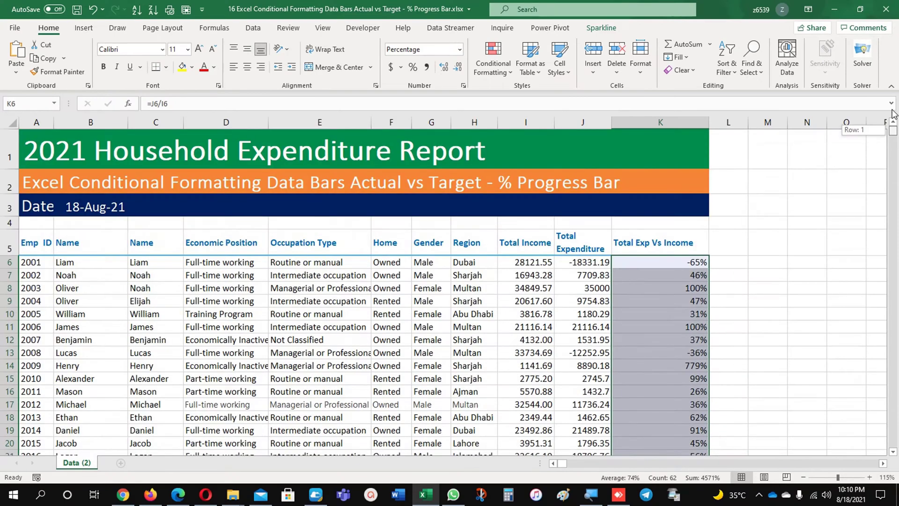
Step: Start a new data bar rule with the bar minimum set to Number 0
{"action": "left_click", "coordinate": [498, 62]}
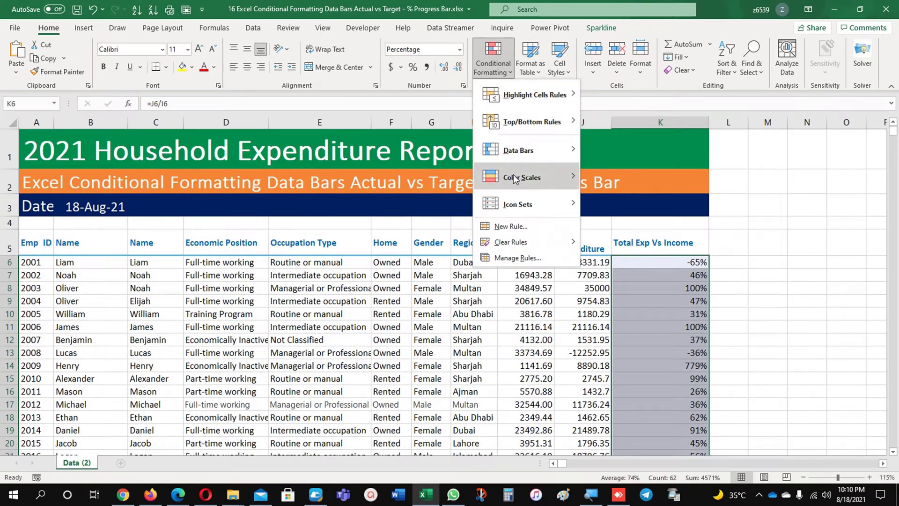
{"action": "left_click", "coordinate": [513, 226]}
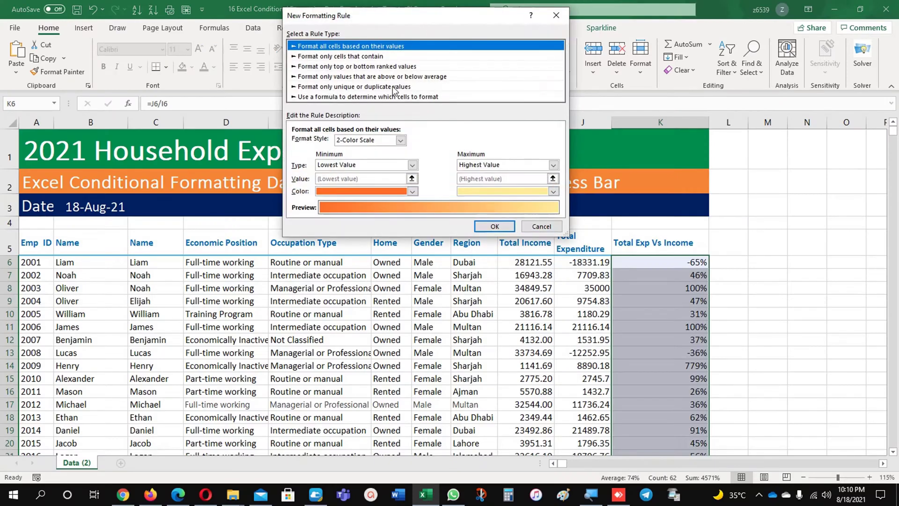
{"action": "left_click", "coordinate": [372, 142]}
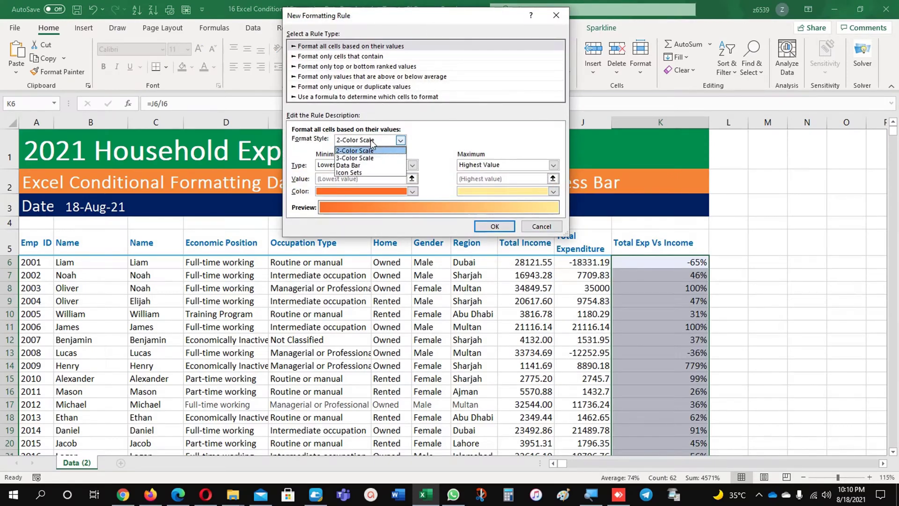
{"action": "left_click", "coordinate": [362, 165]}
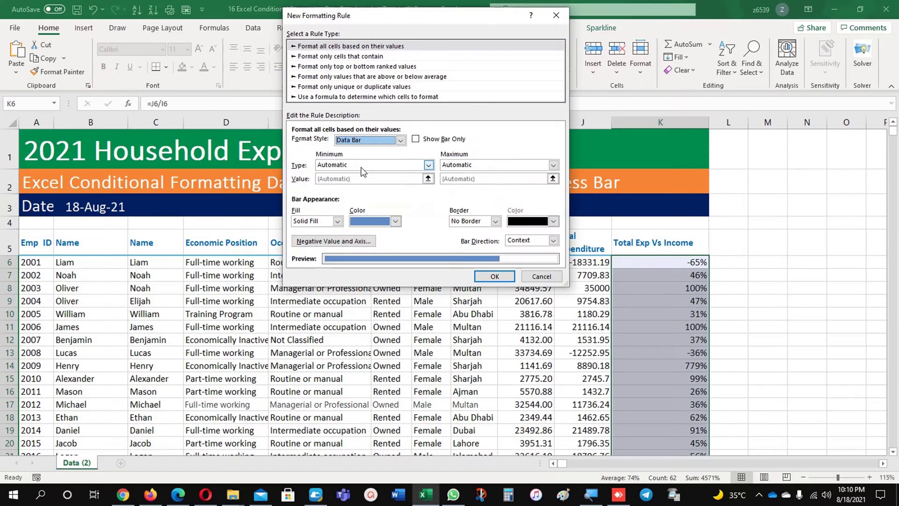
{"action": "left_click", "coordinate": [363, 165]}
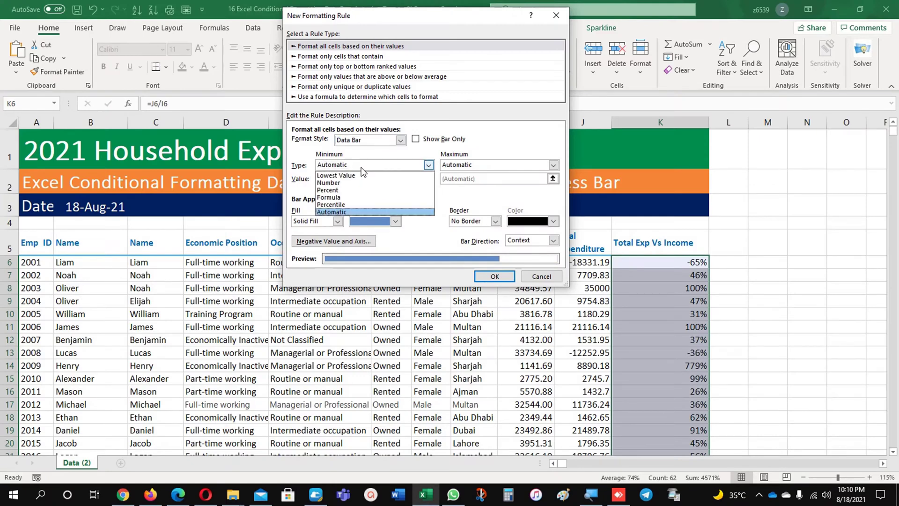
{"action": "left_click", "coordinate": [353, 189]}
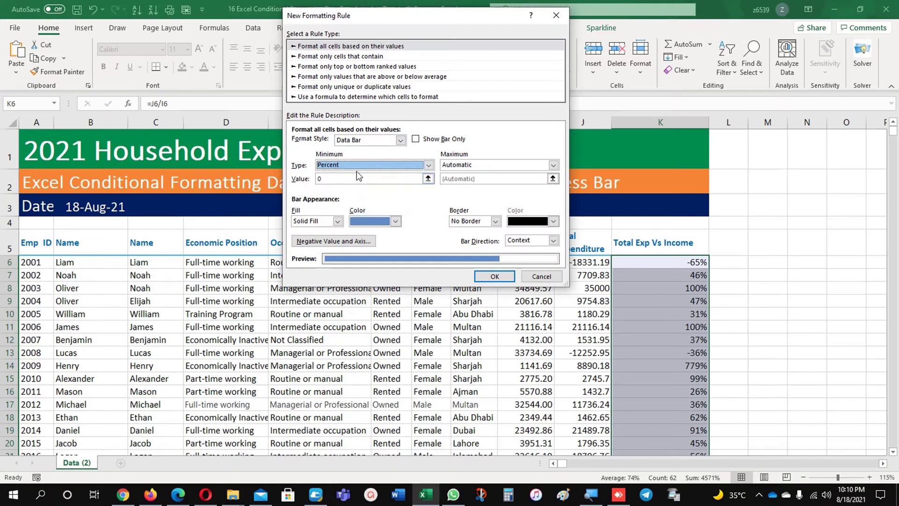
{"action": "left_click", "coordinate": [356, 169]}
{"action": "left_click", "coordinate": [354, 182]}
{"action": "left_click", "coordinate": [351, 179]}
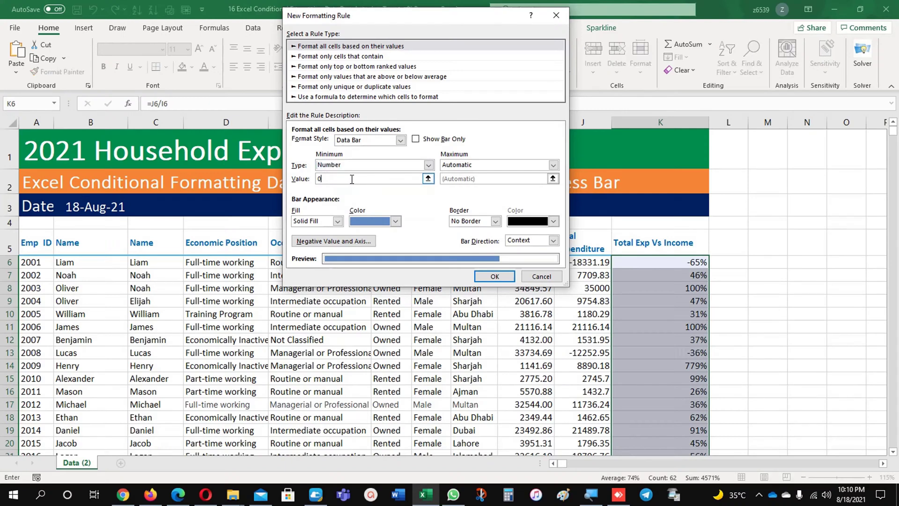
Step: Set the bar maximum to Number 1, colour the bars dark red, and apply
{"action": "left_click", "coordinate": [464, 166]}
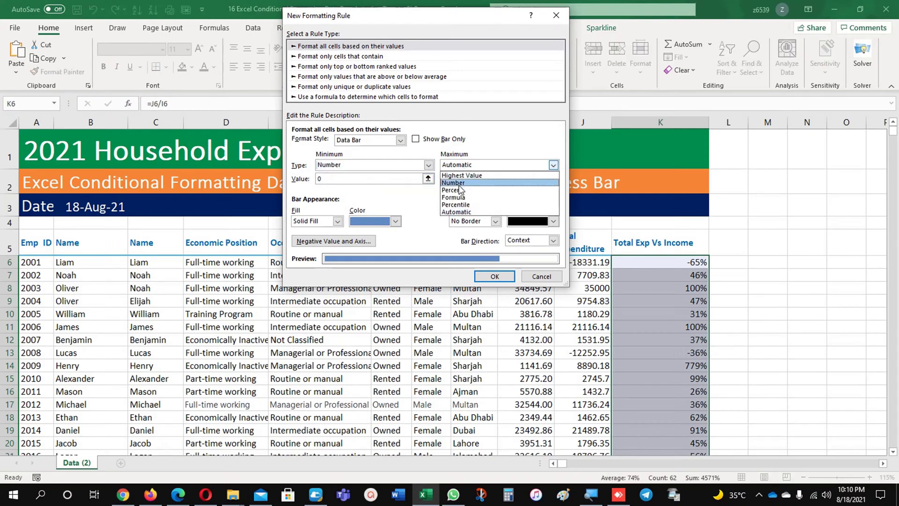
{"action": "left_click", "coordinate": [460, 183]}
{"action": "left_click", "coordinate": [446, 178]}
{"action": "type", "text": "1"}
{"action": "left_click", "coordinate": [396, 221]}
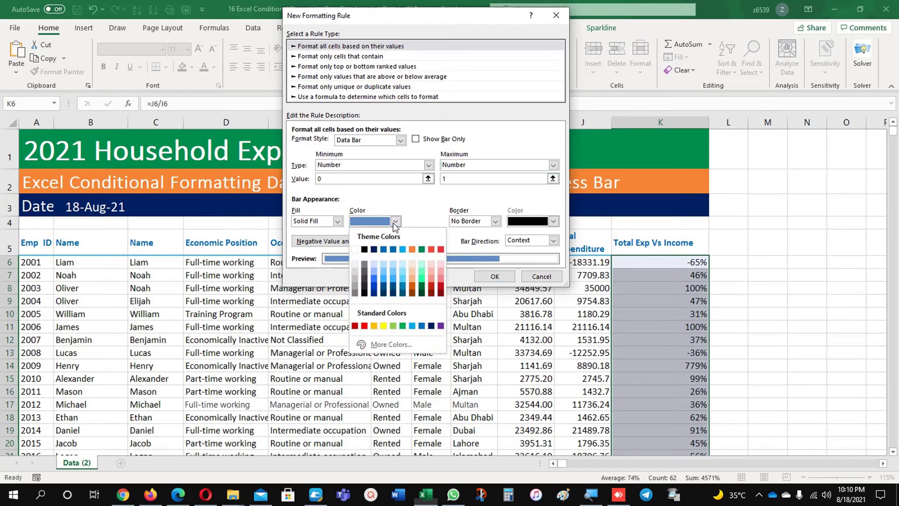
{"action": "left_click", "coordinate": [356, 325]}
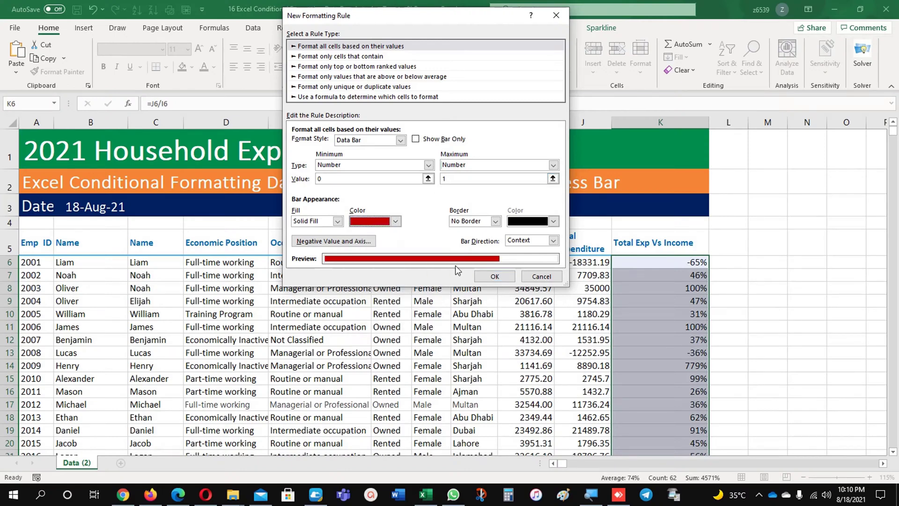
{"action": "left_click", "coordinate": [492, 277]}
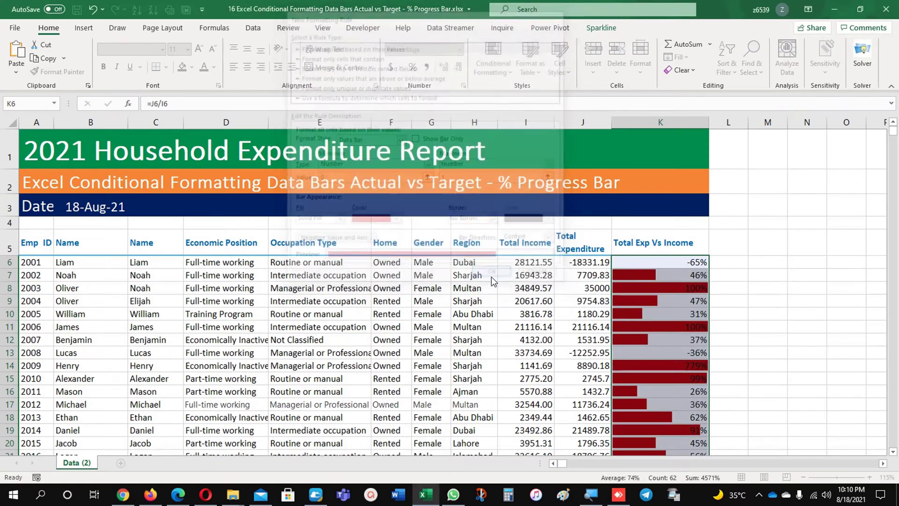
Step: Check the ratio formulas in K10, K8 and K7, then select K6 through K67
{"action": "left_click", "coordinate": [665, 308]}
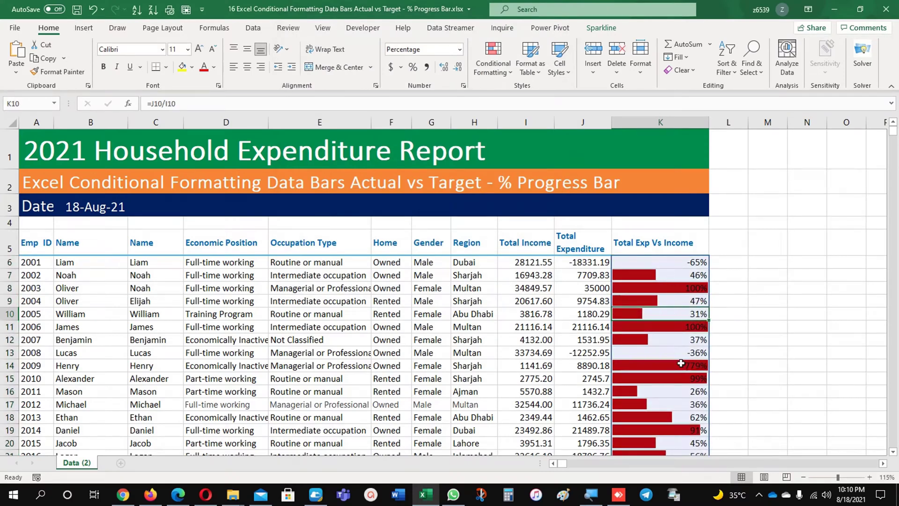
{"action": "left_click", "coordinate": [680, 288]}
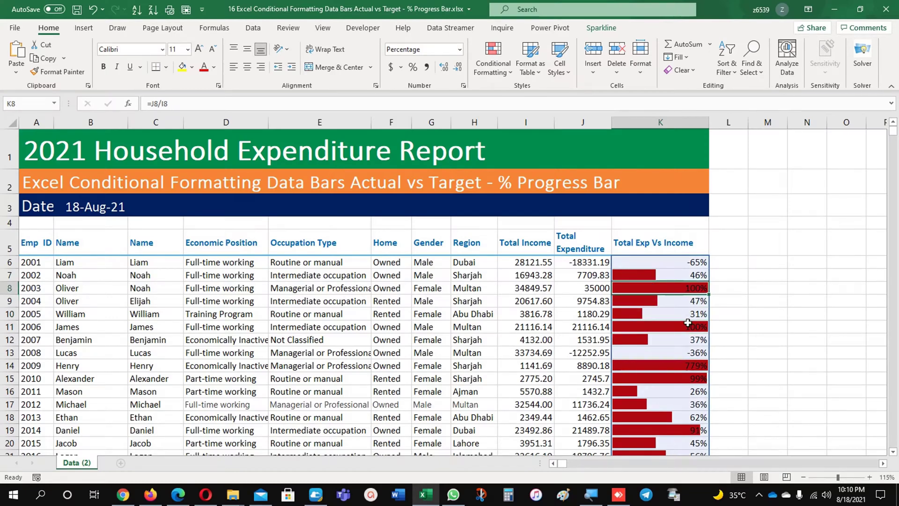
{"action": "left_click", "coordinate": [659, 276]}
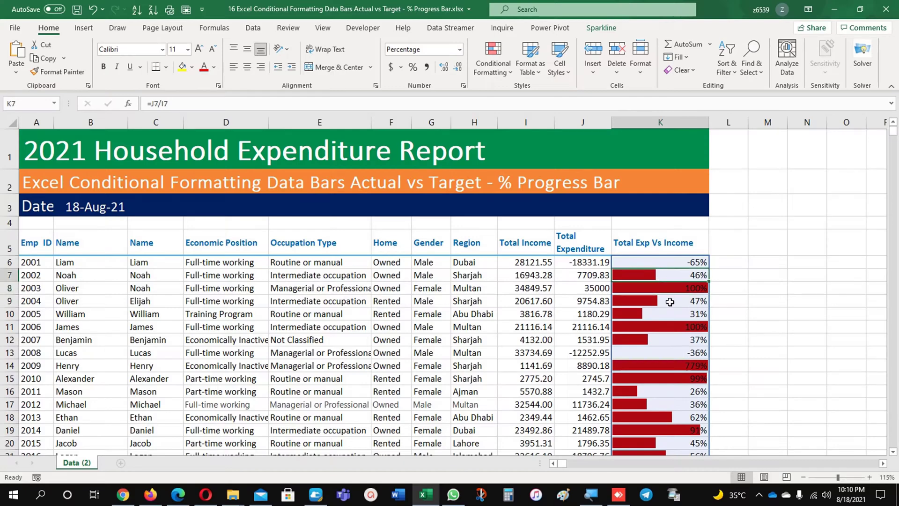
{"action": "left_click", "coordinate": [660, 261]}
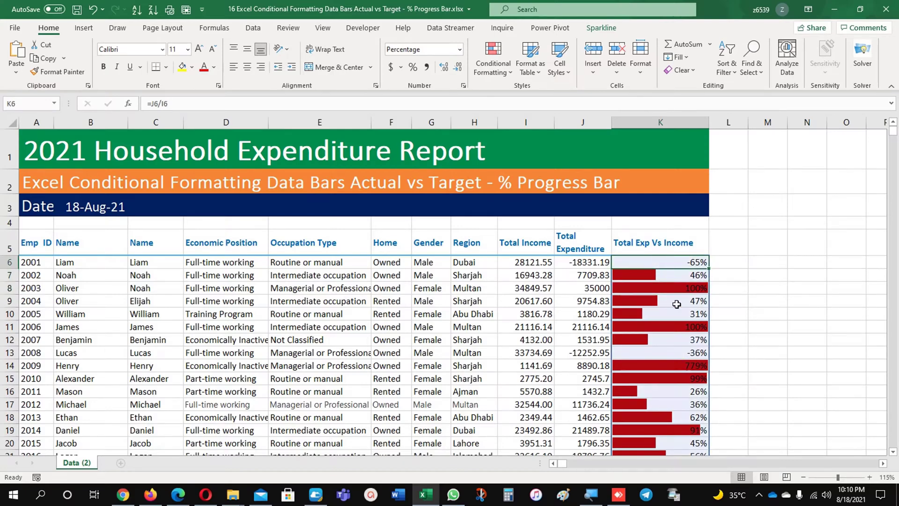
{"action": "key", "text": "ctrl+shift+Down"}
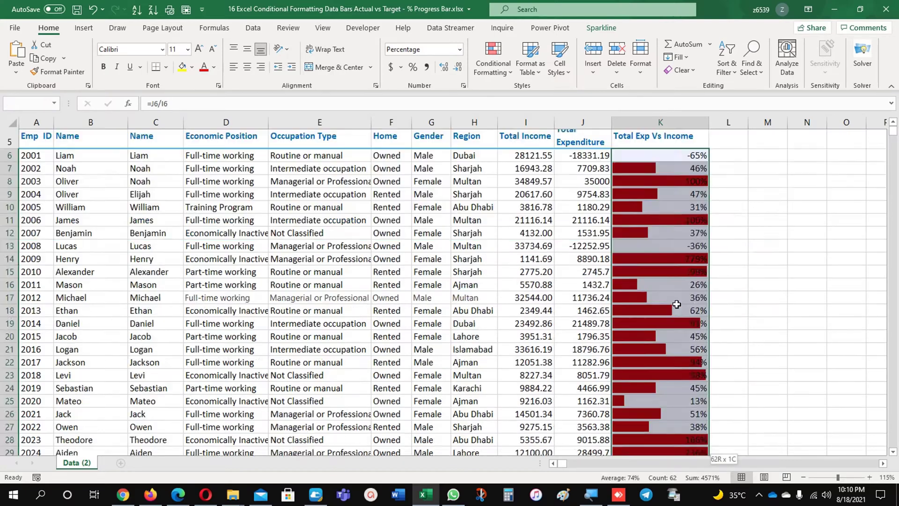
Step: Create a Cell Value greater than or equal to 1 rule for the selection
{"action": "left_click", "coordinate": [493, 56]}
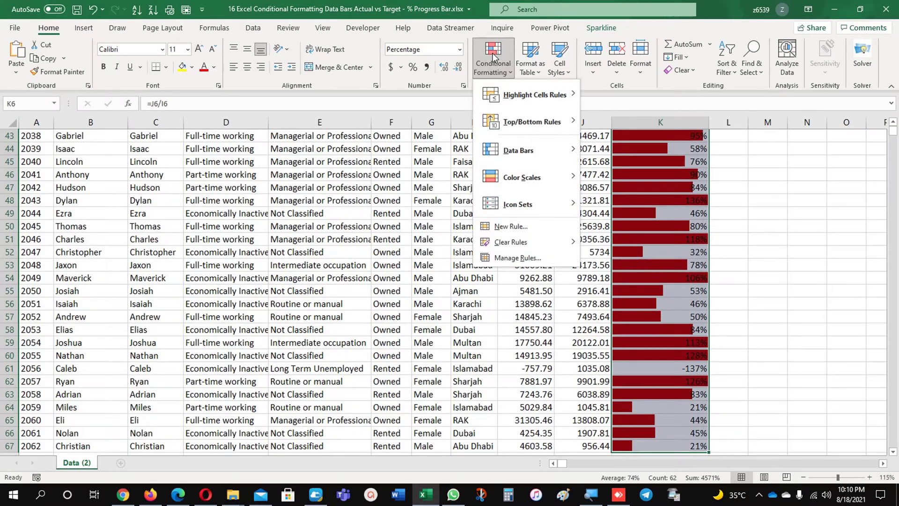
{"action": "left_click", "coordinate": [508, 230]}
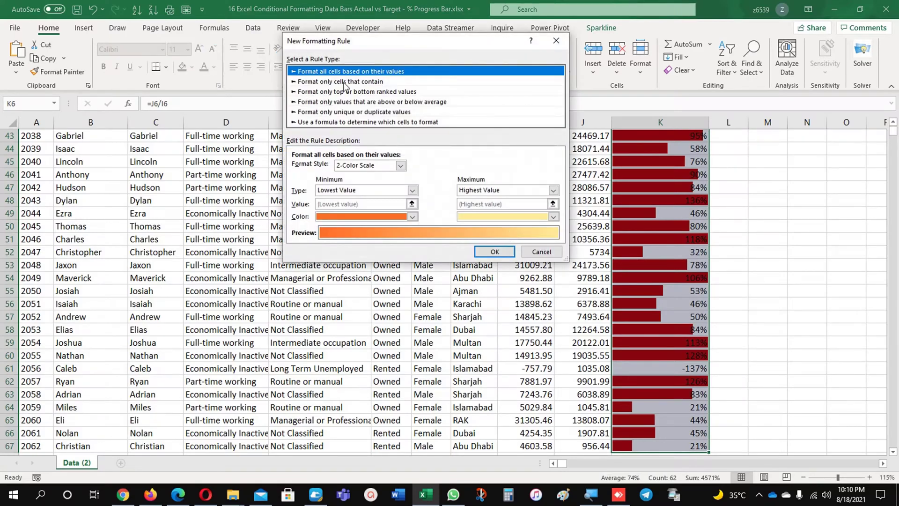
{"action": "left_click", "coordinate": [328, 82]}
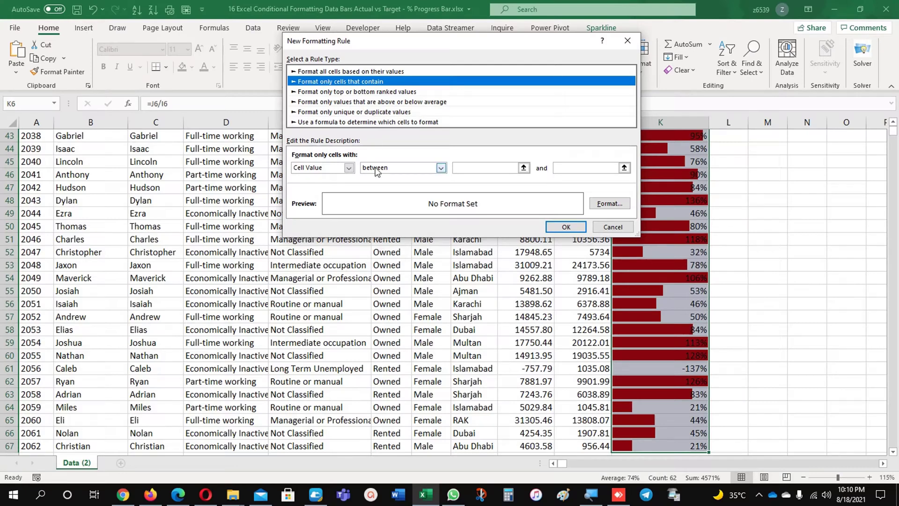
{"action": "left_click", "coordinate": [391, 172]}
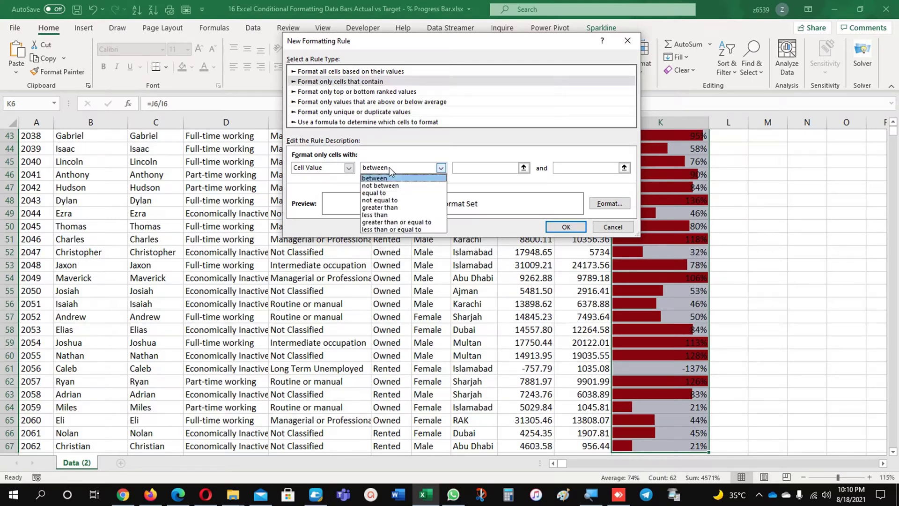
{"action": "left_click", "coordinate": [397, 223]}
{"action": "left_click", "coordinate": [469, 168]}
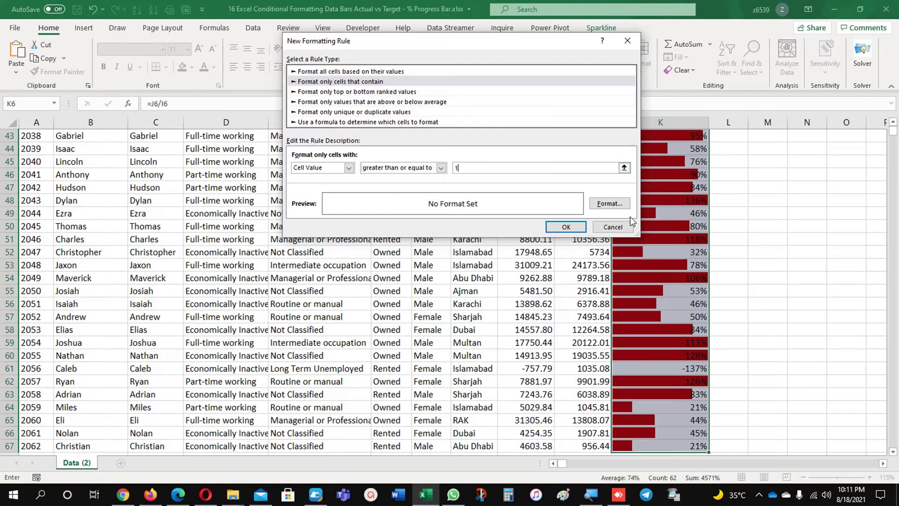
Step: Give the ≥1 rule a green background fill and apply it
{"action": "left_click", "coordinate": [609, 204]}
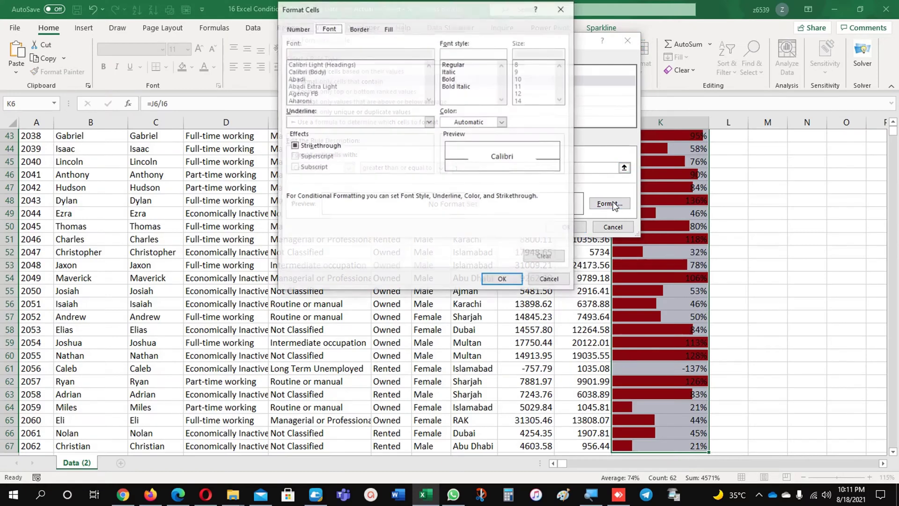
{"action": "left_click", "coordinate": [369, 31]}
{"action": "left_click", "coordinate": [387, 29]}
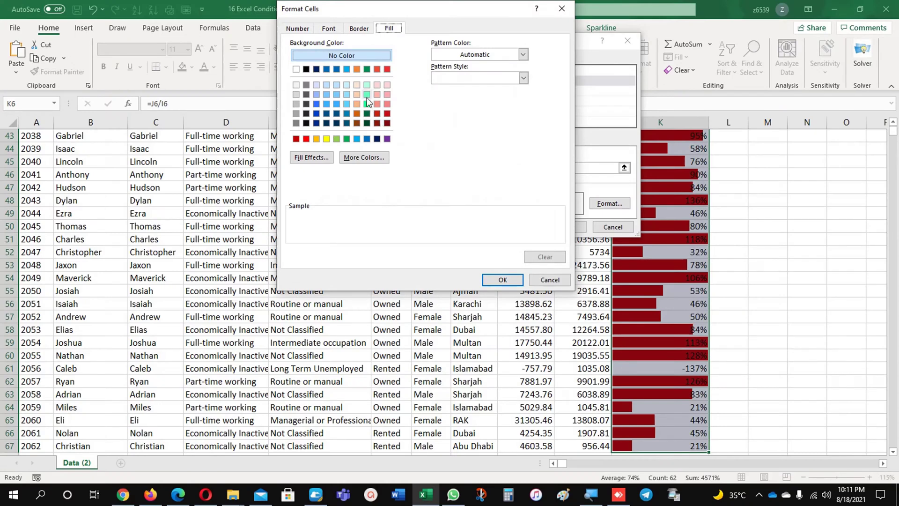
{"action": "left_click", "coordinate": [367, 70]}
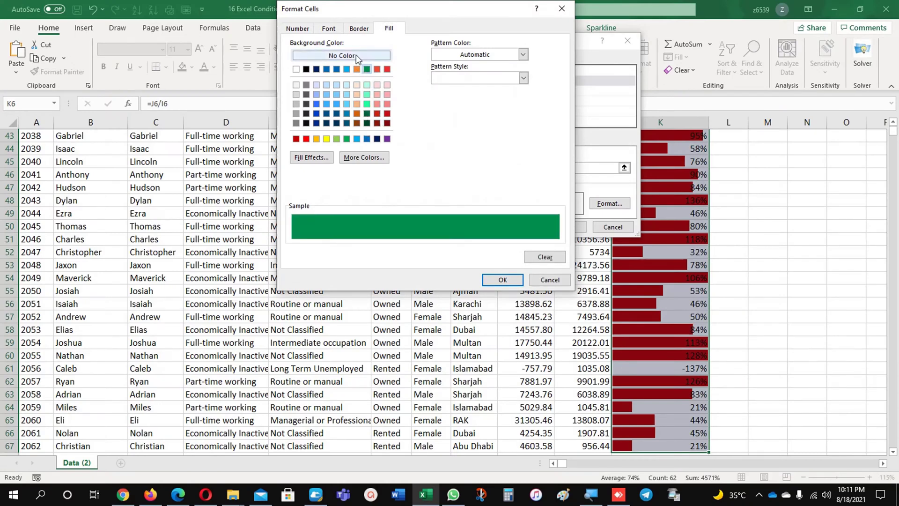
{"action": "left_click", "coordinate": [330, 30]}
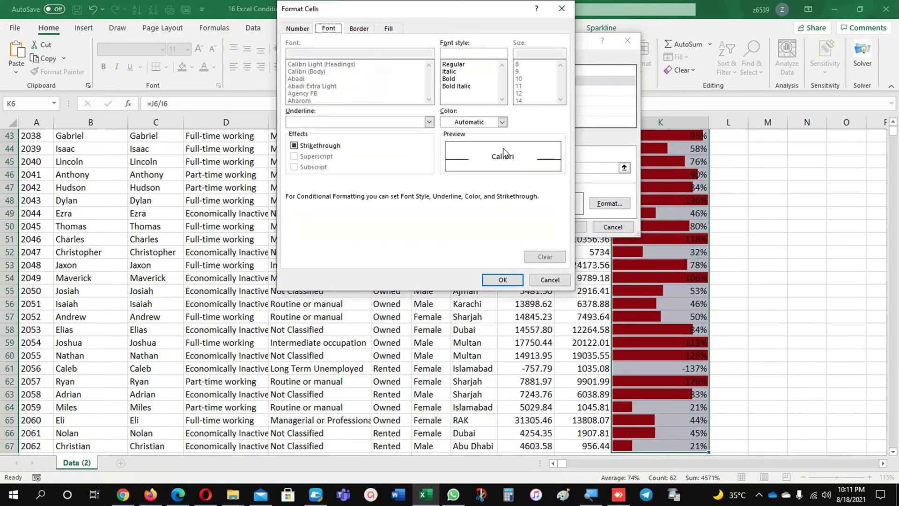
{"action": "left_click", "coordinate": [499, 280]}
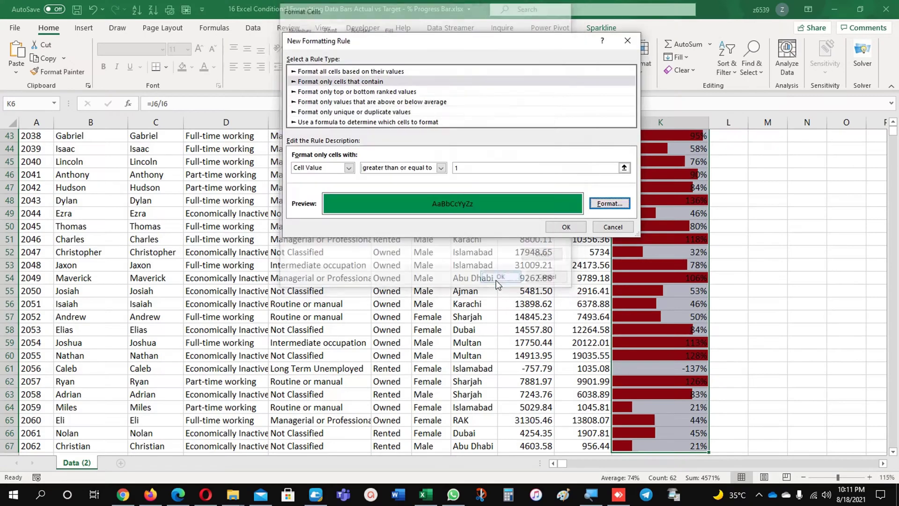
{"action": "left_click", "coordinate": [566, 227]}
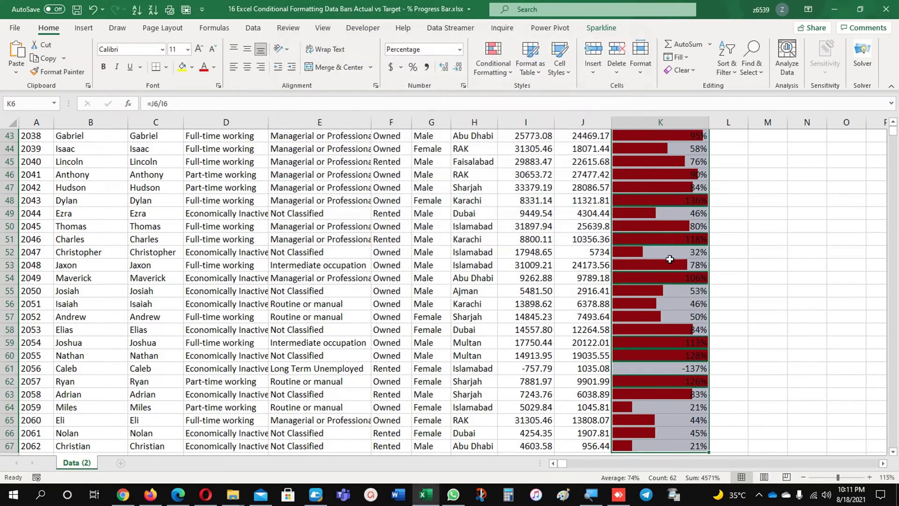
Step: Turn on Stop If True for the Cell Value >= 1 rule and apply the change
{"action": "scroll", "coordinate": [668, 276], "scroll_direction": "up", "scroll_amount": 14}
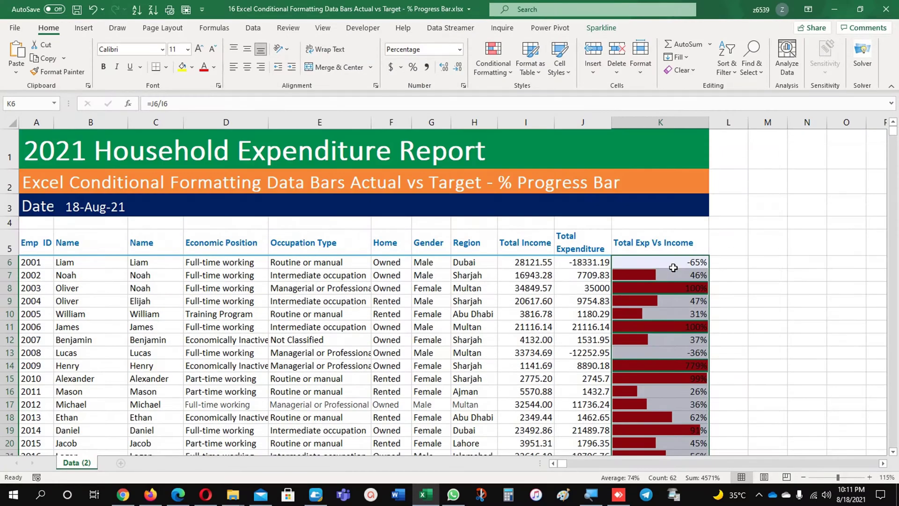
{"action": "left_click", "coordinate": [493, 56]}
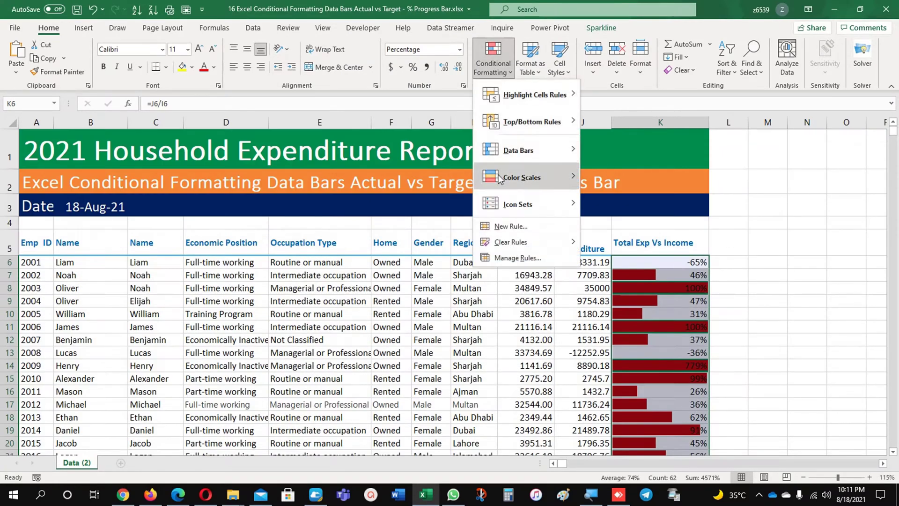
{"action": "left_click", "coordinate": [519, 258]}
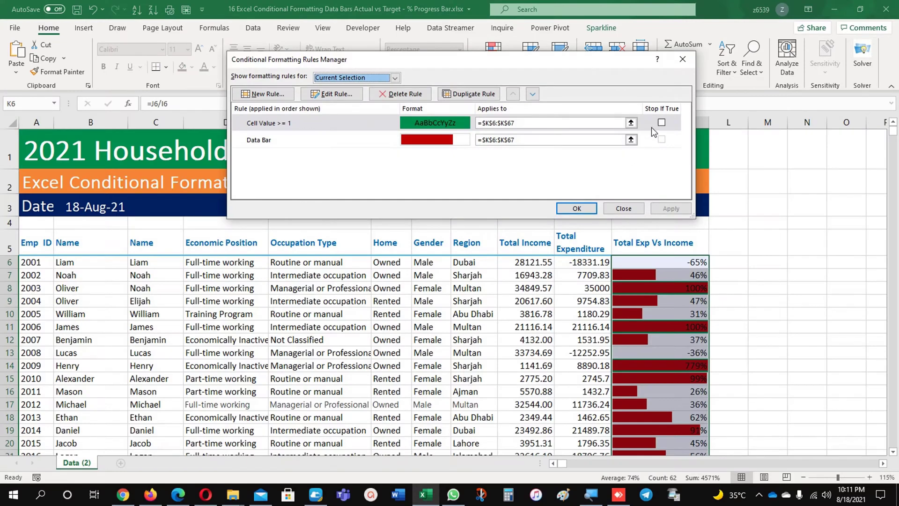
{"action": "left_click", "coordinate": [661, 122]}
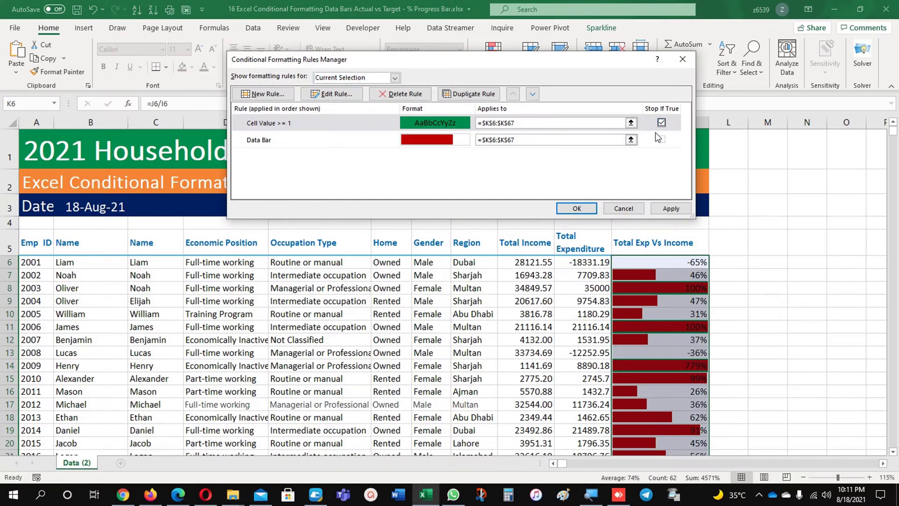
{"action": "left_click", "coordinate": [671, 209]}
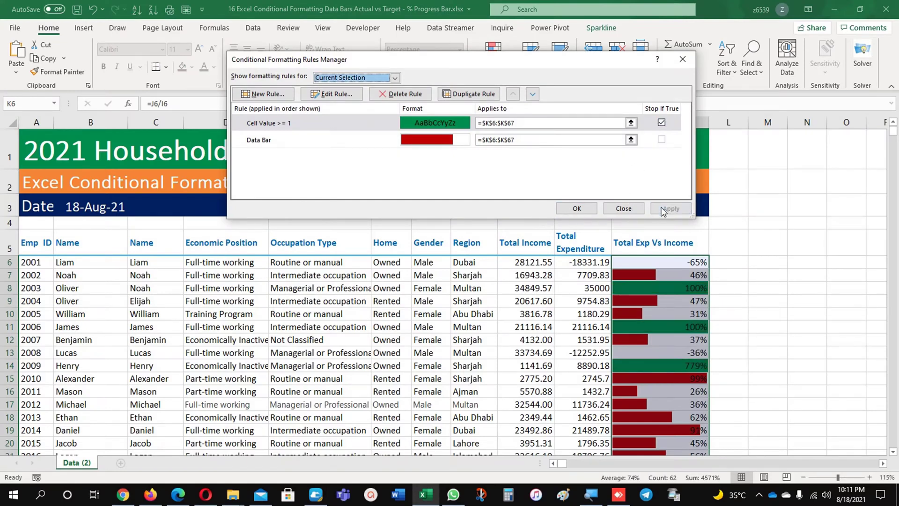
{"action": "left_click", "coordinate": [575, 208]}
{"action": "left_click", "coordinate": [681, 312]}
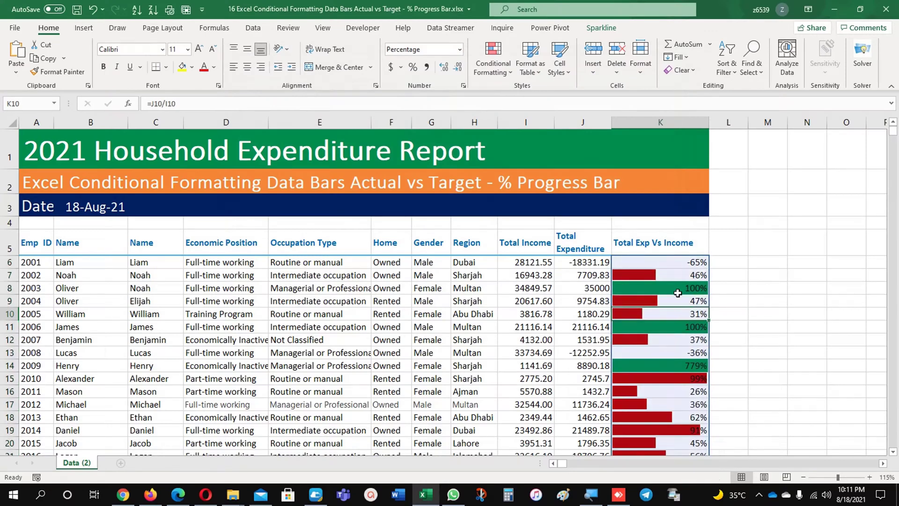
Step: After checking J8 and K8, select K6 through K67 for new formatting
{"action": "left_click", "coordinate": [570, 291]}
{"action": "left_click", "coordinate": [657, 292]}
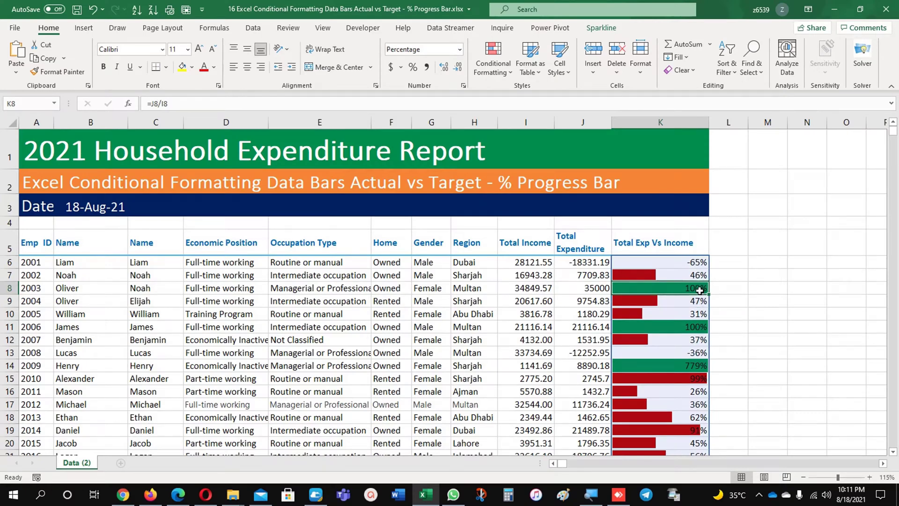
{"action": "key", "text": "Up"}
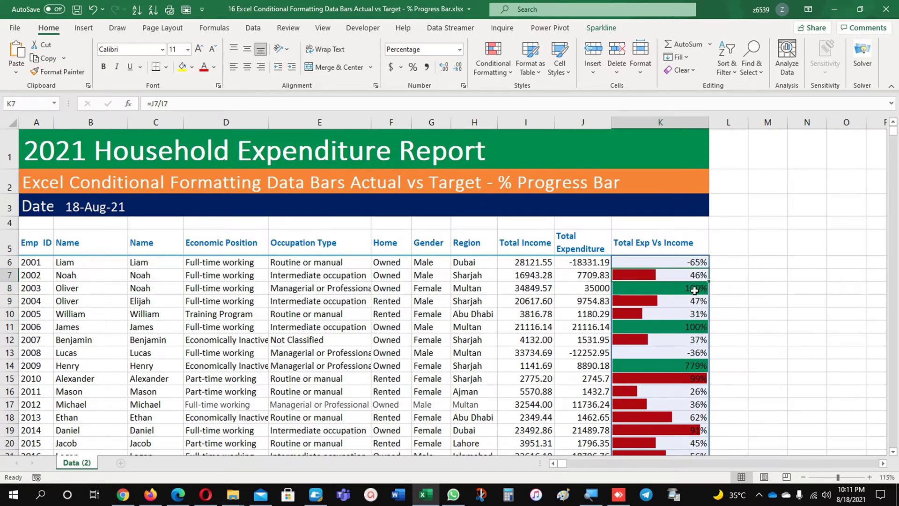
{"action": "left_click", "coordinate": [677, 265]}
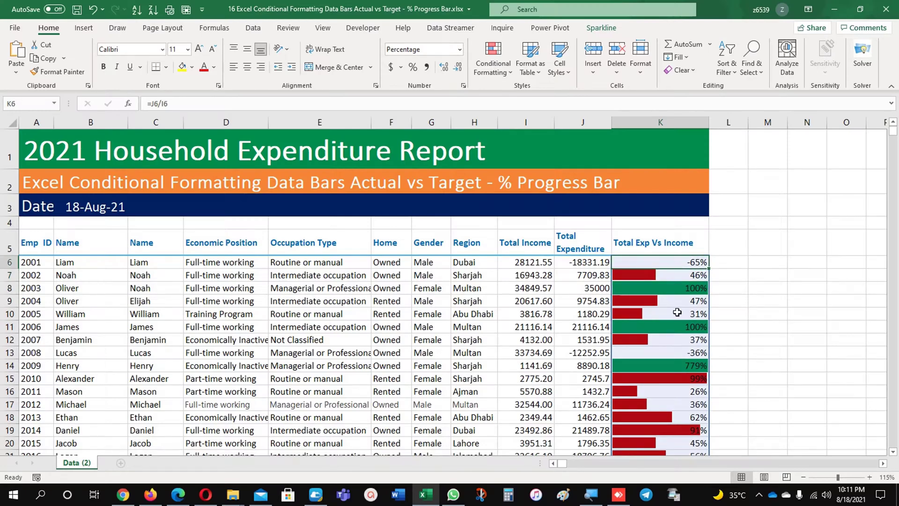
{"action": "key", "text": "ctrl+shift+Down"}
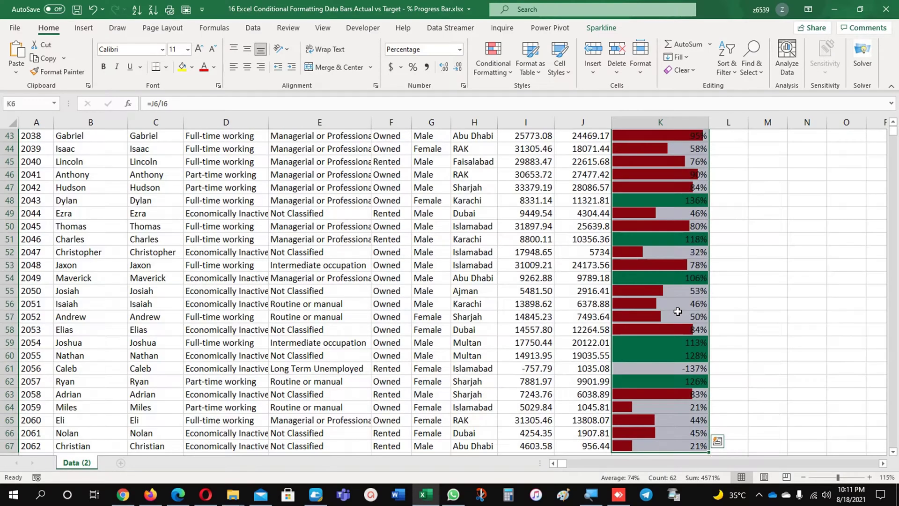
{"action": "left_click", "coordinate": [495, 71]}
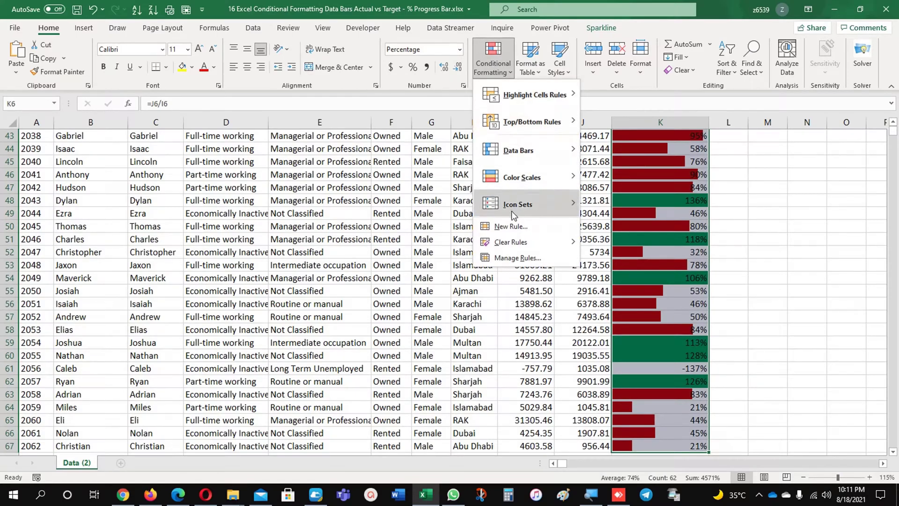
Step: Add a Cell Value less than 0 rule with an orange background fill
{"action": "left_click", "coordinate": [510, 226]}
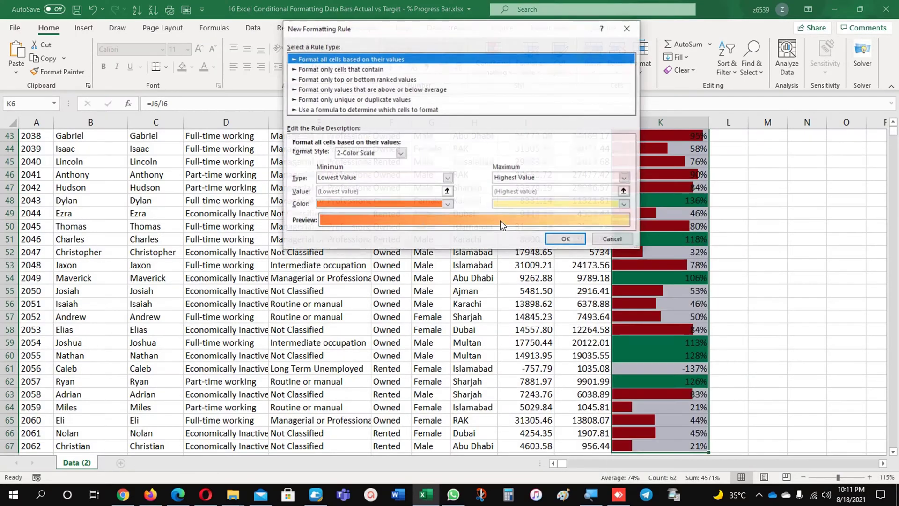
{"action": "left_click", "coordinate": [378, 70]}
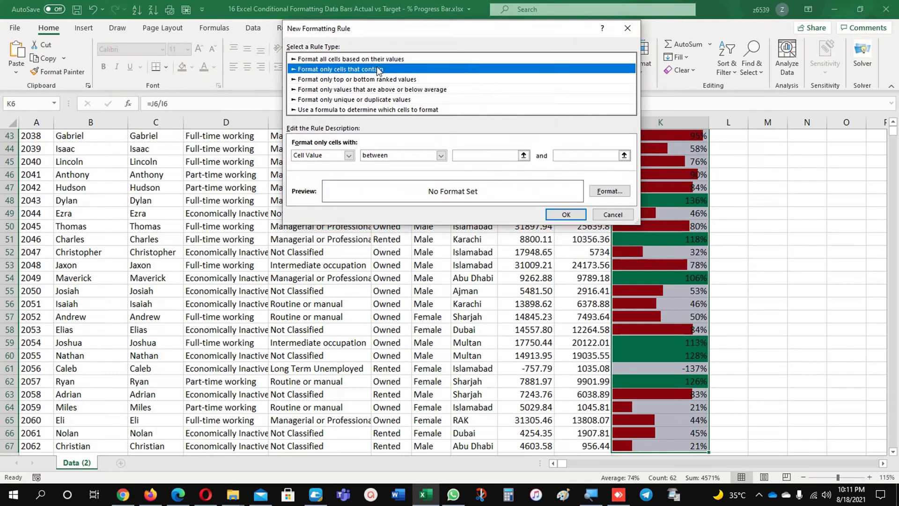
{"action": "left_click", "coordinate": [436, 155]}
{"action": "left_click", "coordinate": [413, 203]}
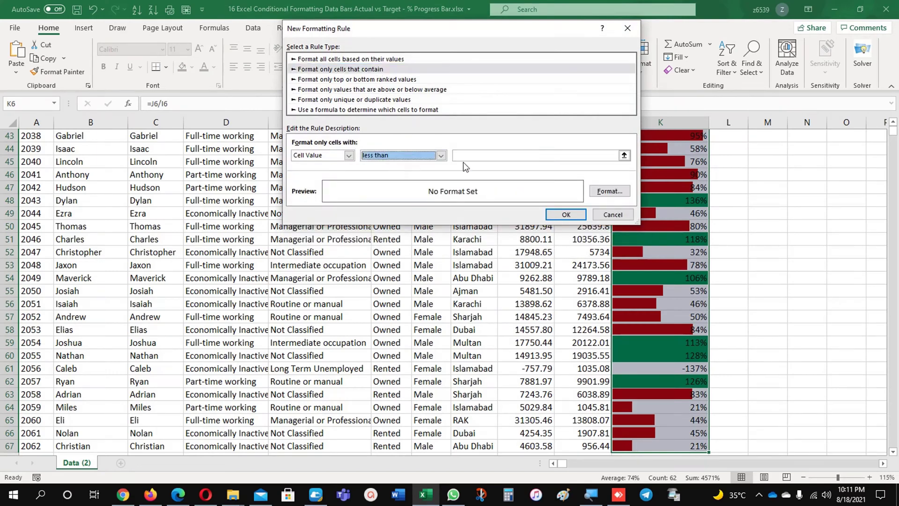
{"action": "left_click", "coordinate": [481, 160]}
{"action": "type", "text": "0"}
{"action": "left_click", "coordinate": [609, 191]}
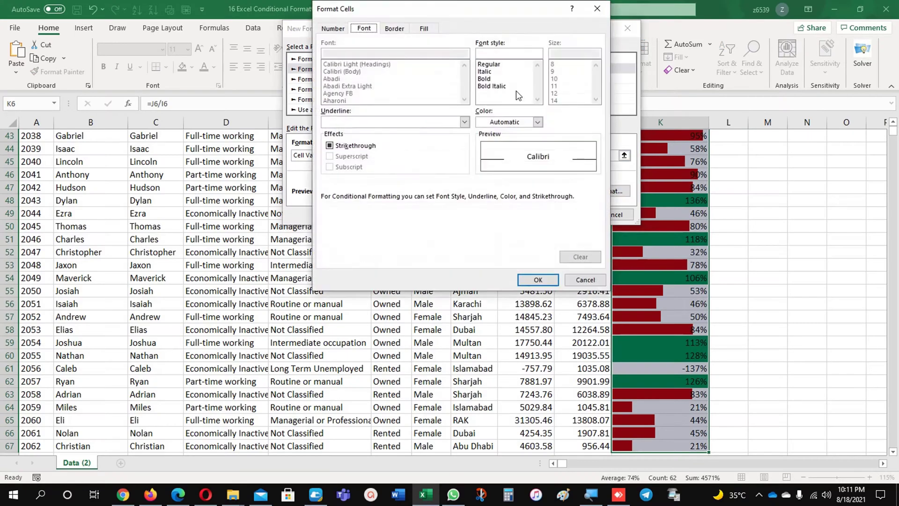
{"action": "left_click", "coordinate": [424, 29]}
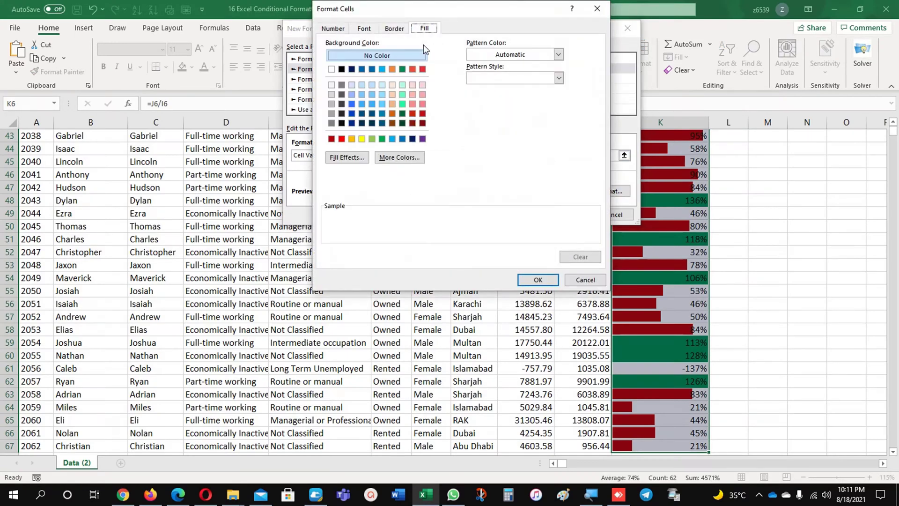
{"action": "left_click", "coordinate": [392, 69]}
{"action": "left_click", "coordinate": [538, 279]}
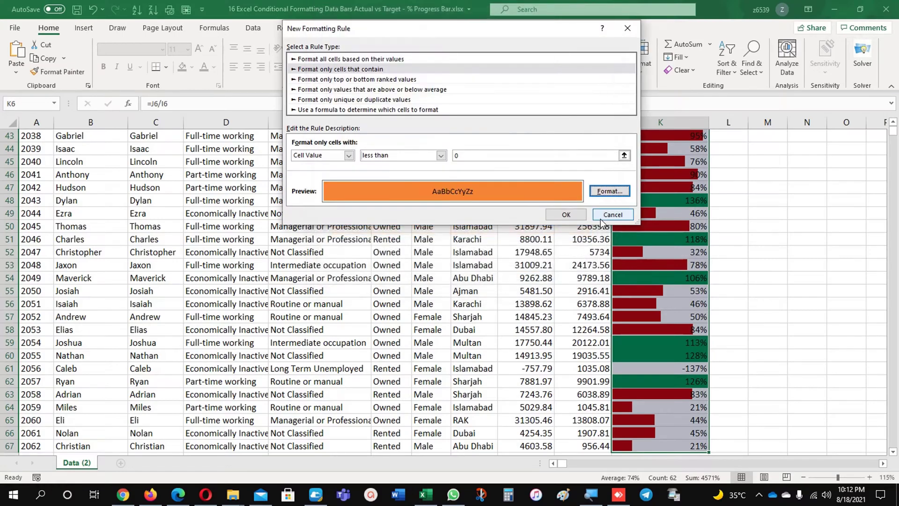
{"action": "left_click", "coordinate": [566, 215]}
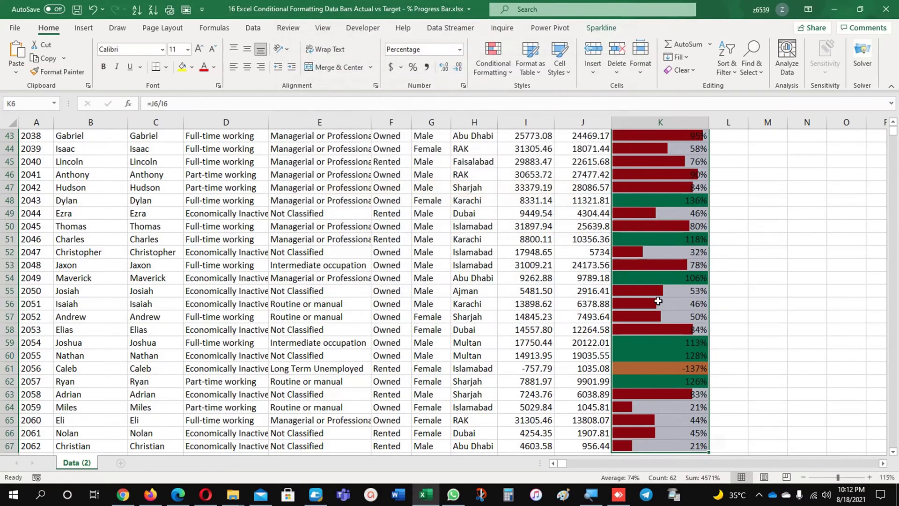
{"action": "scroll", "coordinate": [658, 294], "scroll_direction": "up", "scroll_amount": 4}
{"action": "scroll", "coordinate": [659, 294], "scroll_direction": "up", "scroll_amount": 10}
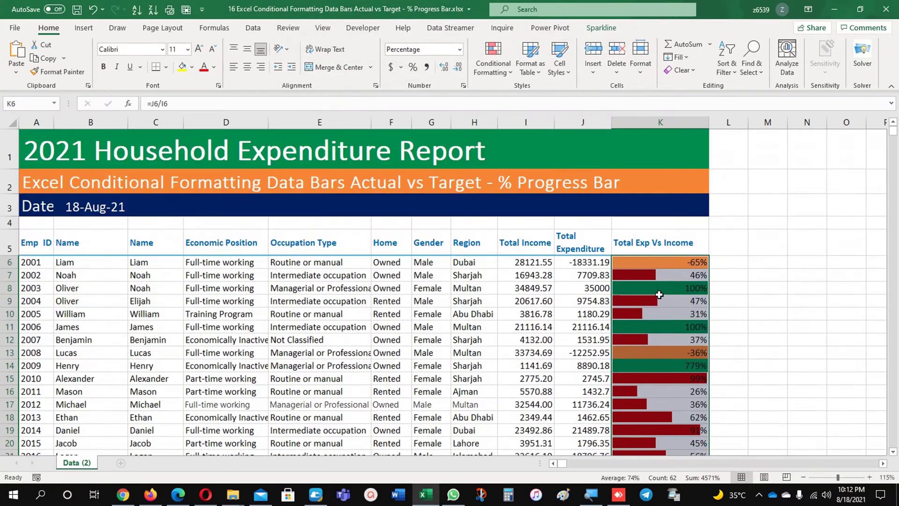
{"action": "left_click", "coordinate": [658, 294]}
{"action": "left_click", "coordinate": [665, 265]}
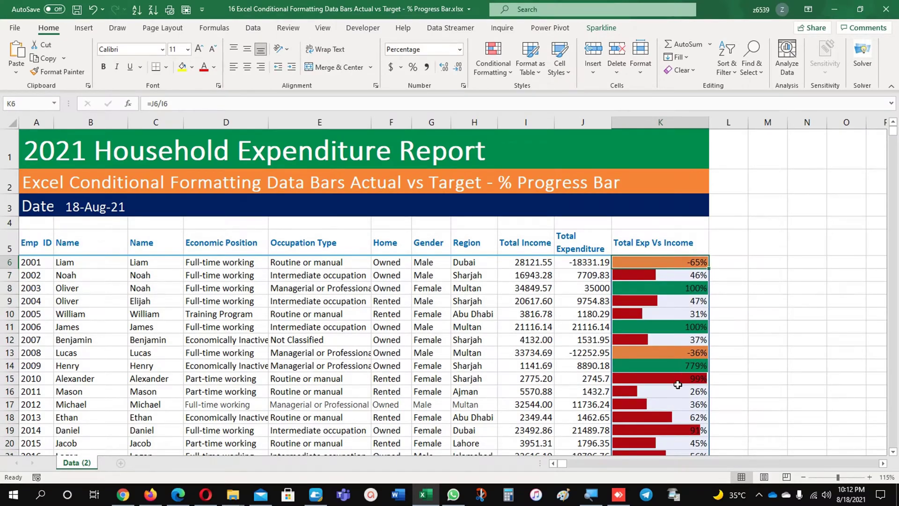
{"action": "scroll", "coordinate": [675, 359], "scroll_direction": "down", "scroll_amount": 4}
{"action": "scroll", "coordinate": [676, 359], "scroll_direction": "down", "scroll_amount": 8}
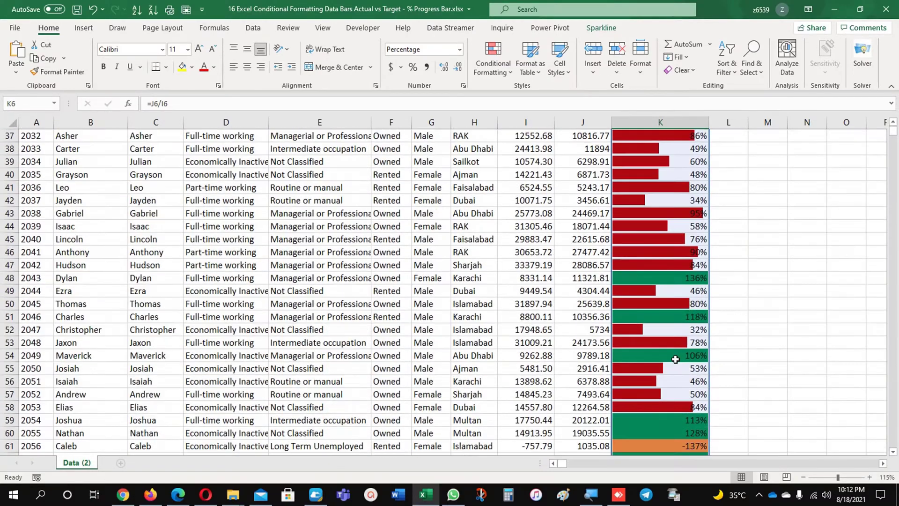
{"action": "left_click", "coordinate": [685, 264]}
{"action": "scroll", "coordinate": [695, 291], "scroll_direction": "up", "scroll_amount": 1}
{"action": "scroll", "coordinate": [695, 291], "scroll_direction": "up", "scroll_amount": 11}
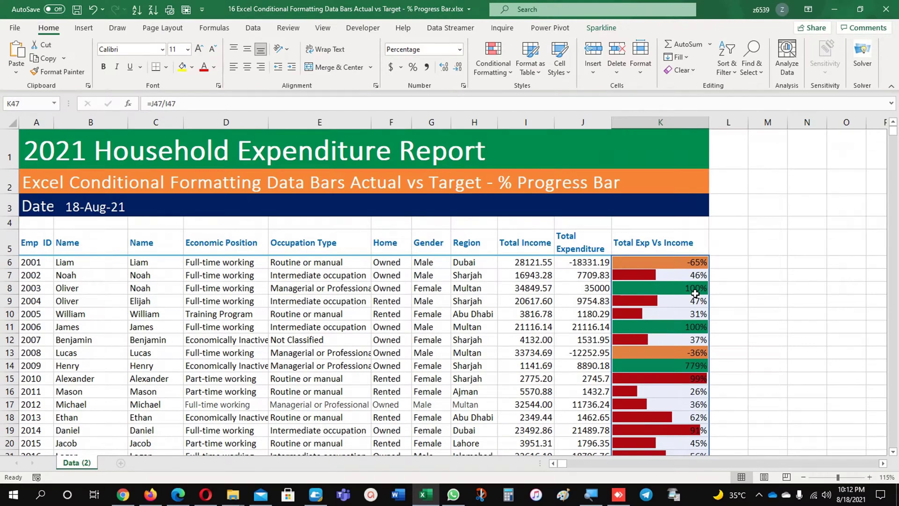
{"action": "left_click", "coordinate": [693, 278]}
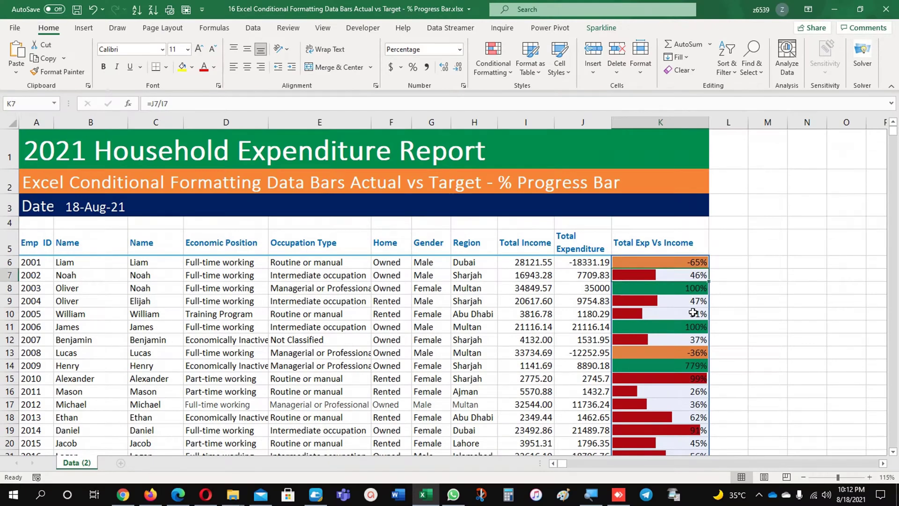